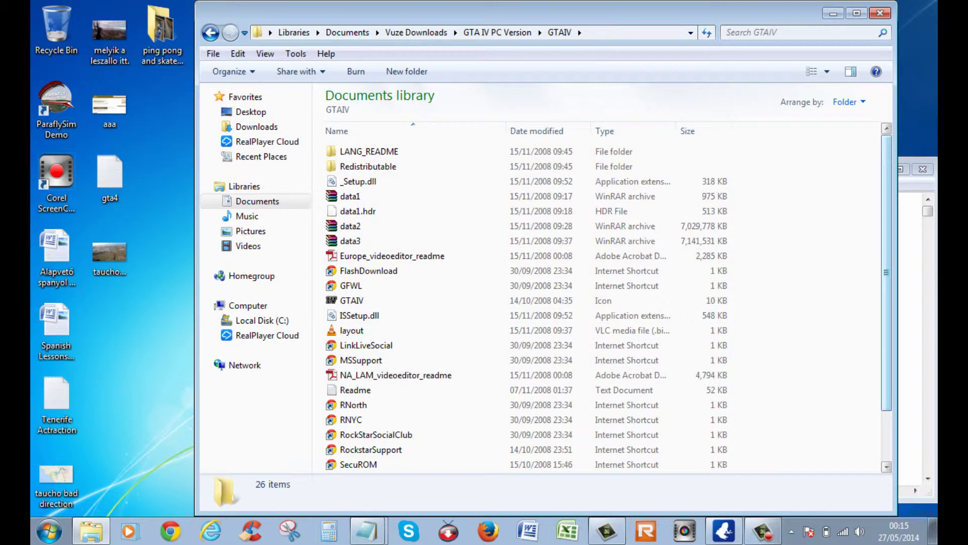
Step: Run the setup application from the GTAIV folder with English as the installation language
scroll(886, 273, down, 2)
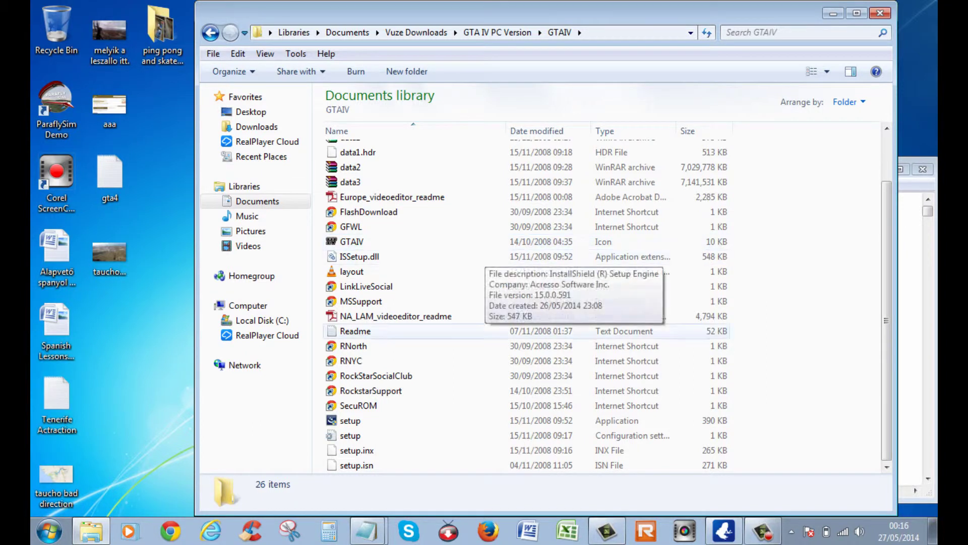
click(351, 421)
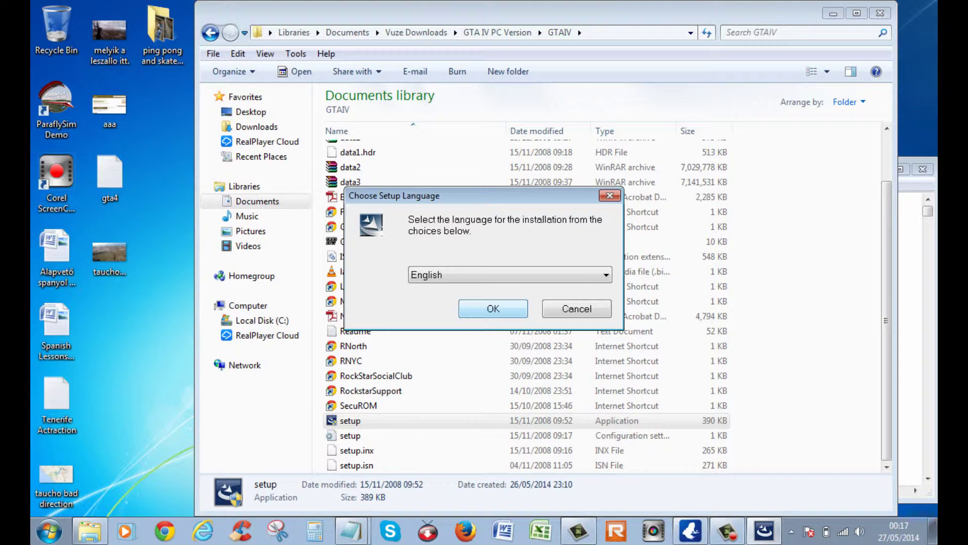
key(Return)
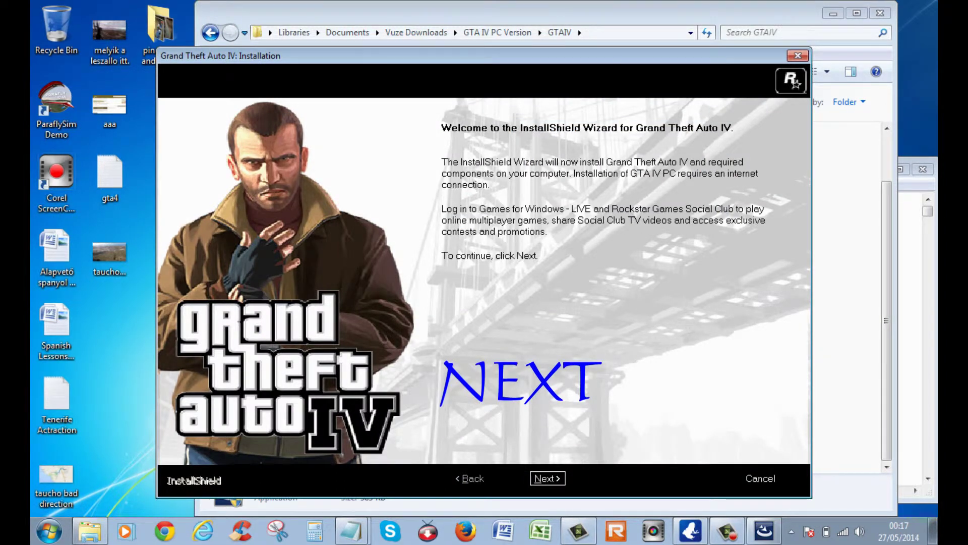
Step: Continue past the Grand Theft Auto IV welcome page and accept the terms of the license agreement
key(Return)
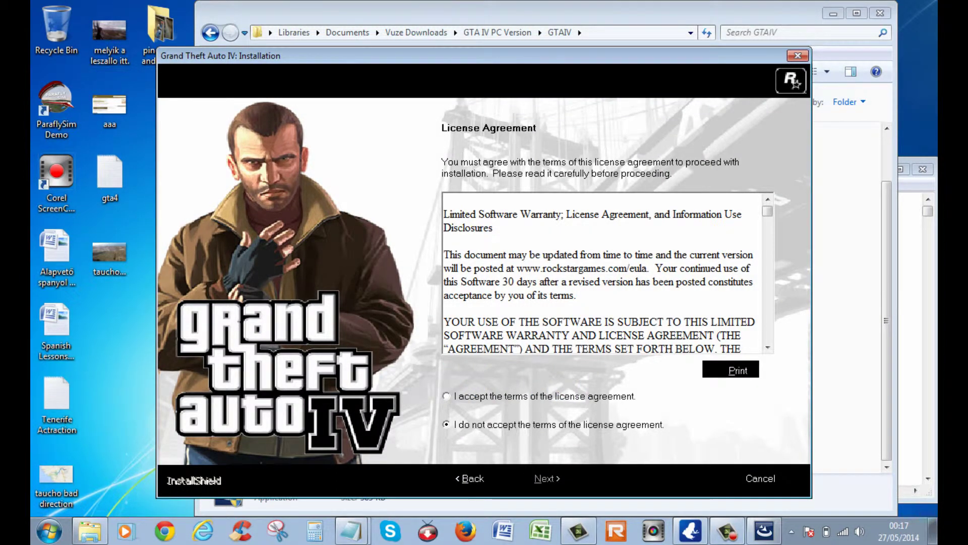
key(Up)
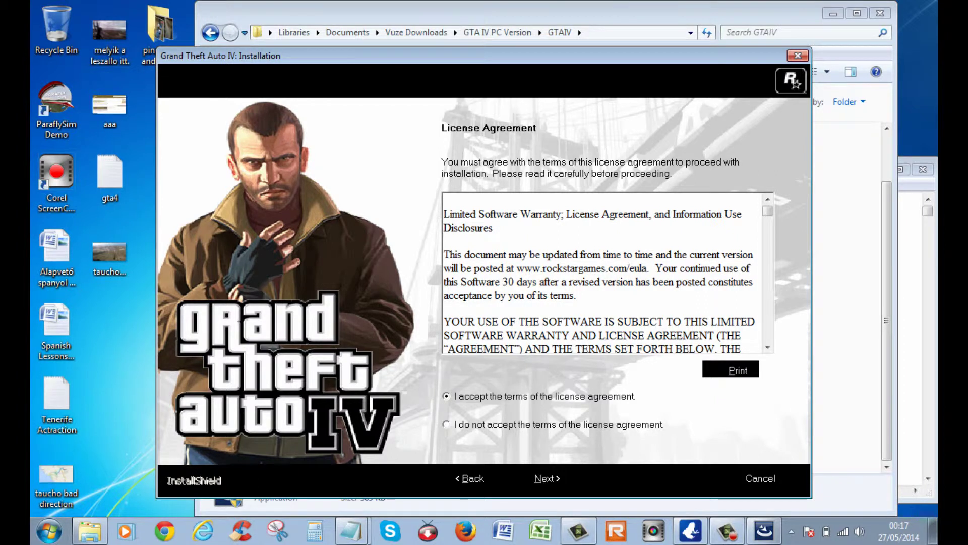
key(Return)
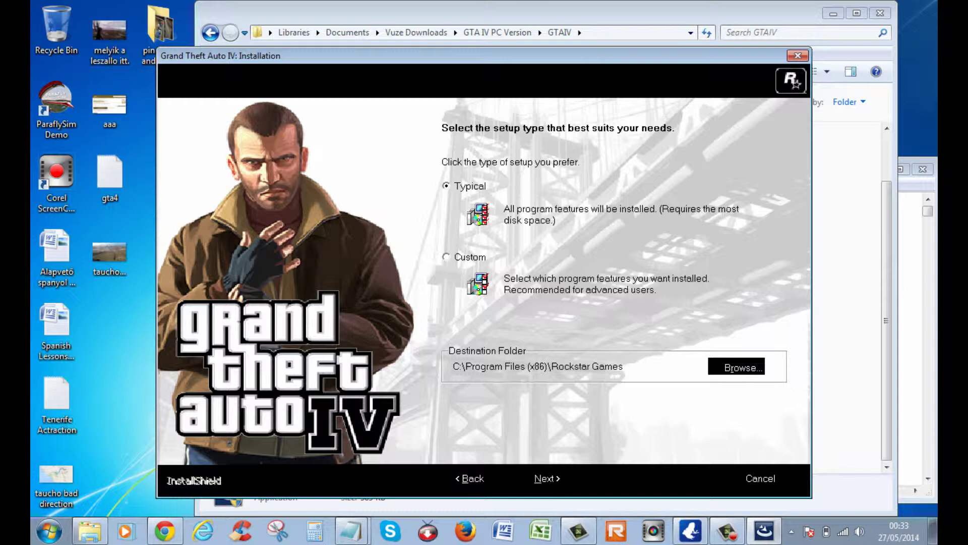
Step: Install Grand Theft Auto IV with the Typical setup type, run the release date check and finish the wizard without viewing the ReadMe
key(Return)
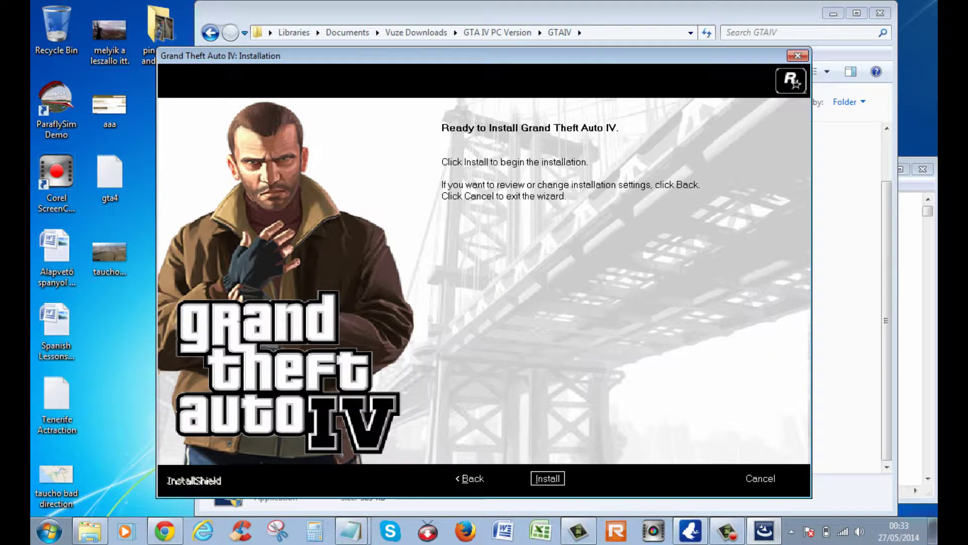
key(Return)
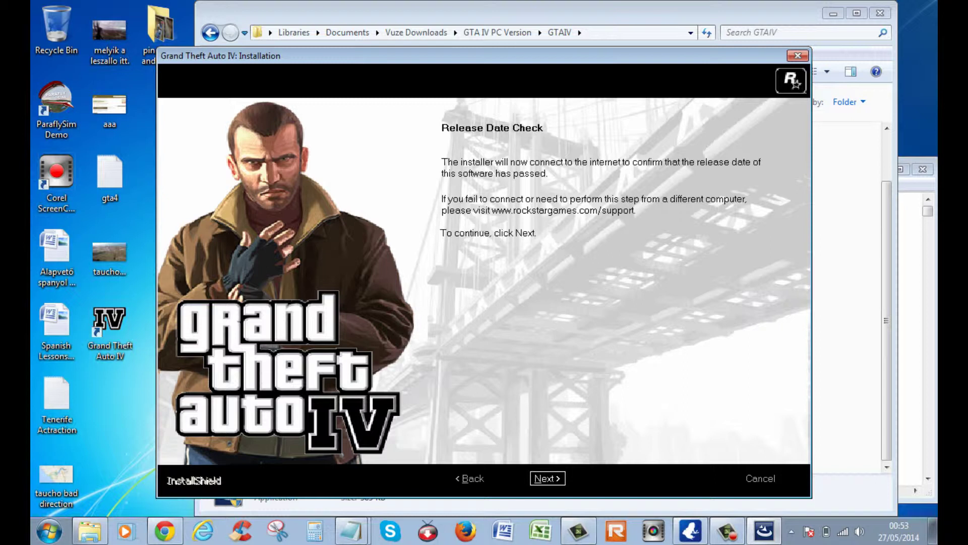
key(Return)
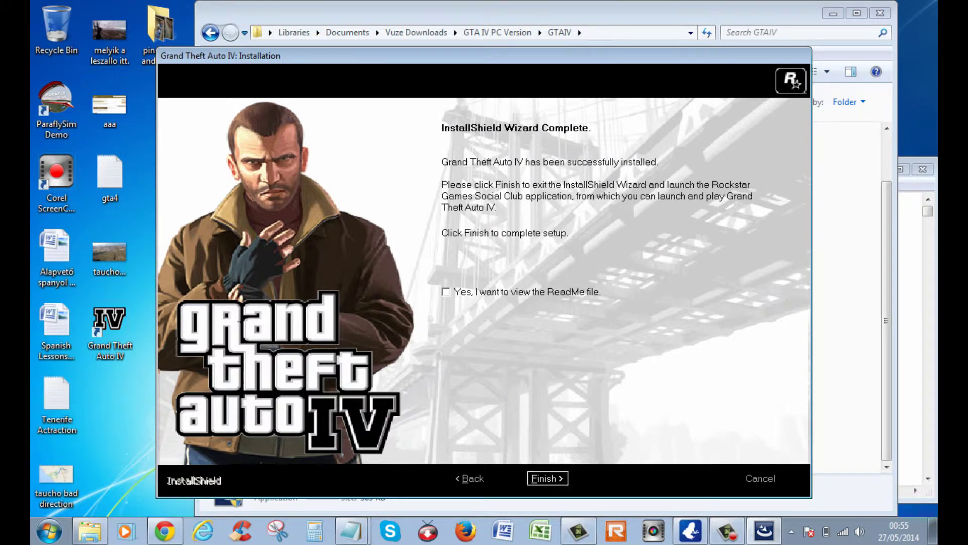
key(Return)
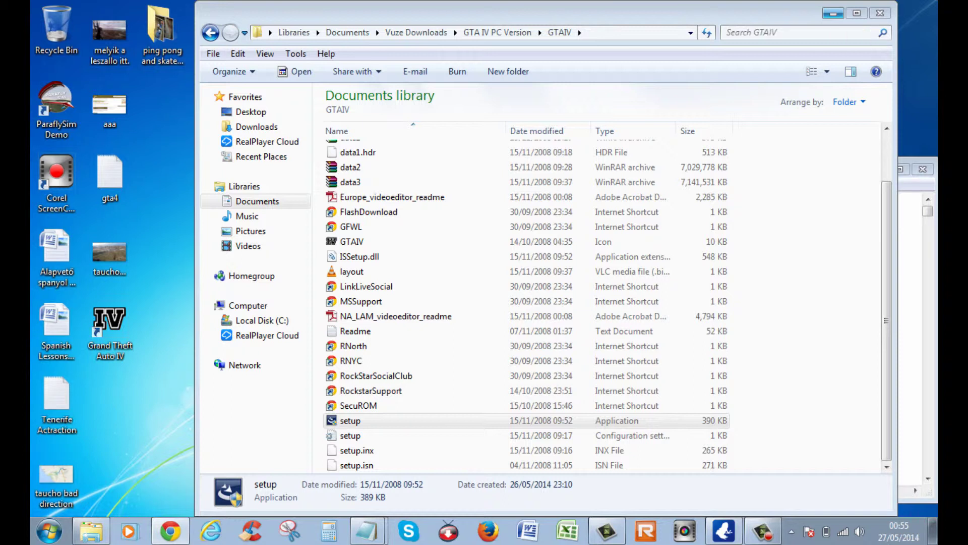
click(833, 13)
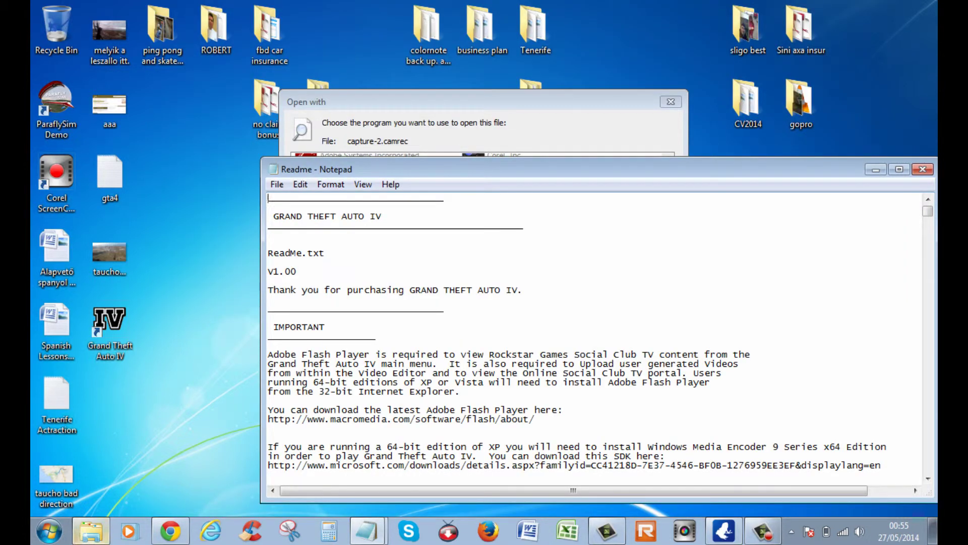
click(91, 531)
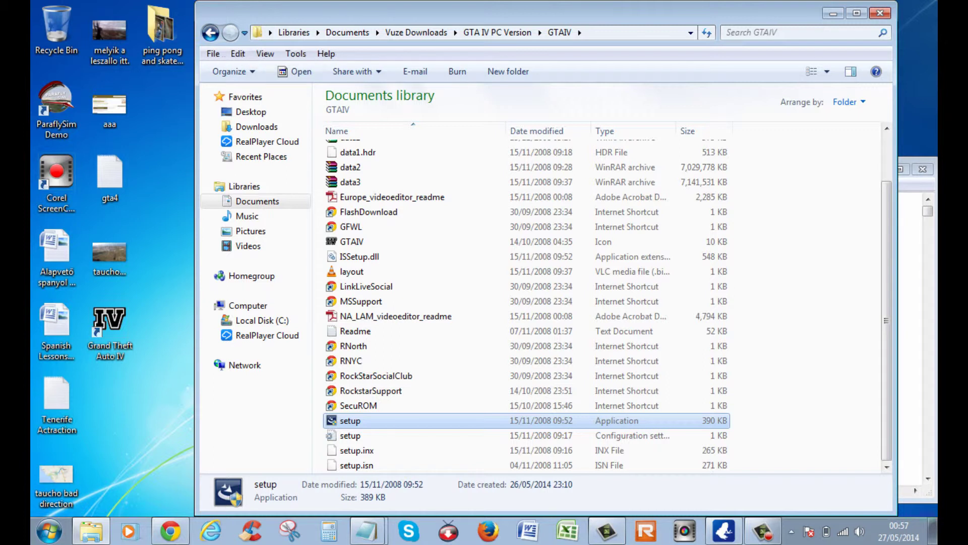
Step: Open the innermost GTA IV 1.0.3.0 Crack + Patch folder in Vuze Downloads and try to run GTAIV_Patch_1030
click(211, 34)
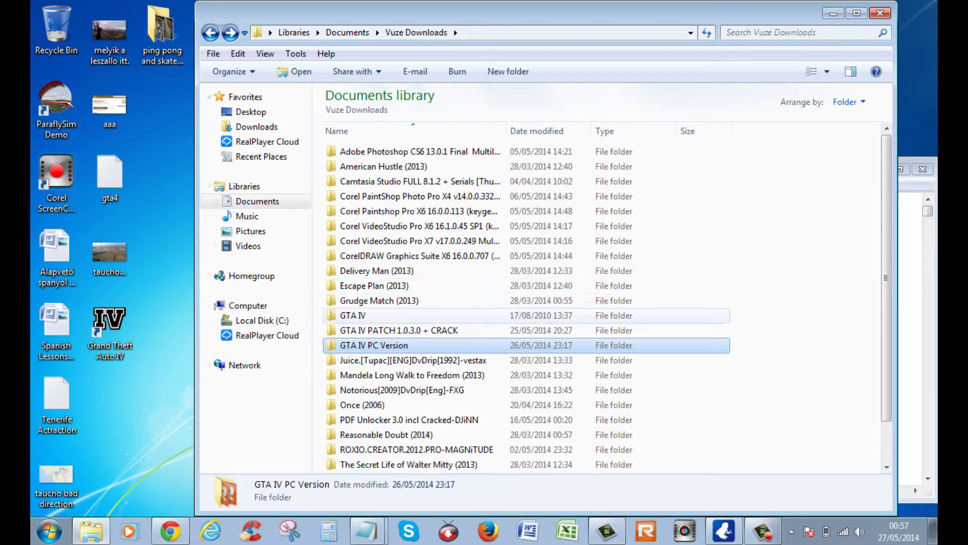
double_click(394, 330)
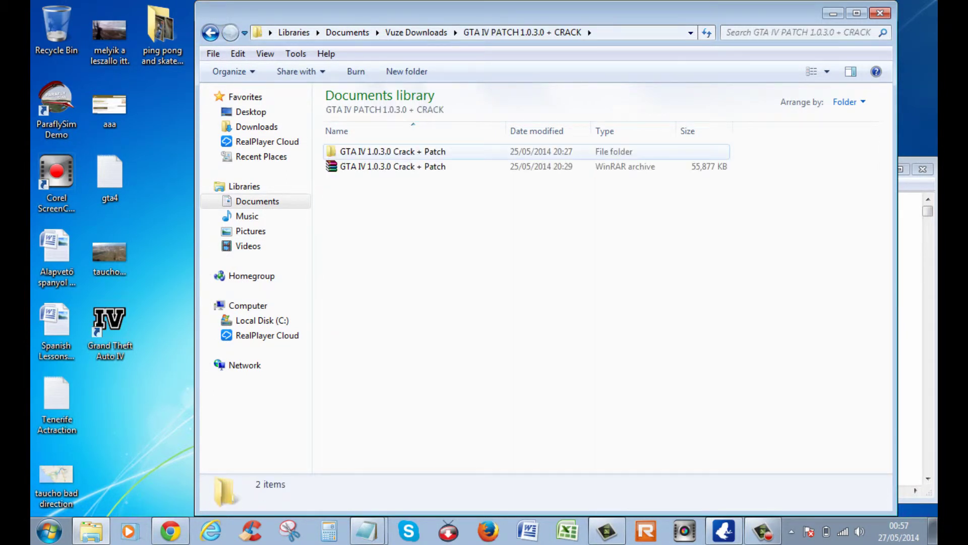
double_click(393, 151)
double_click(393, 151)
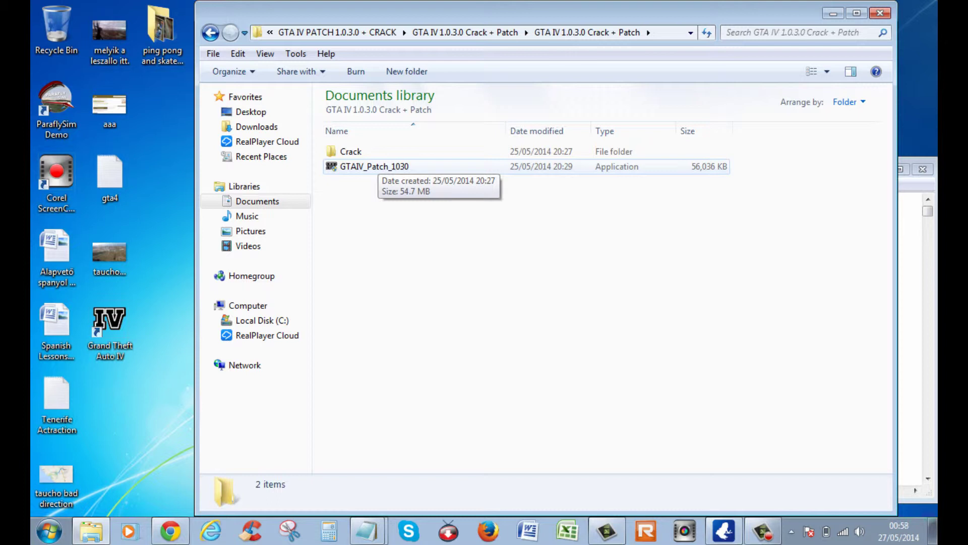
click(378, 166)
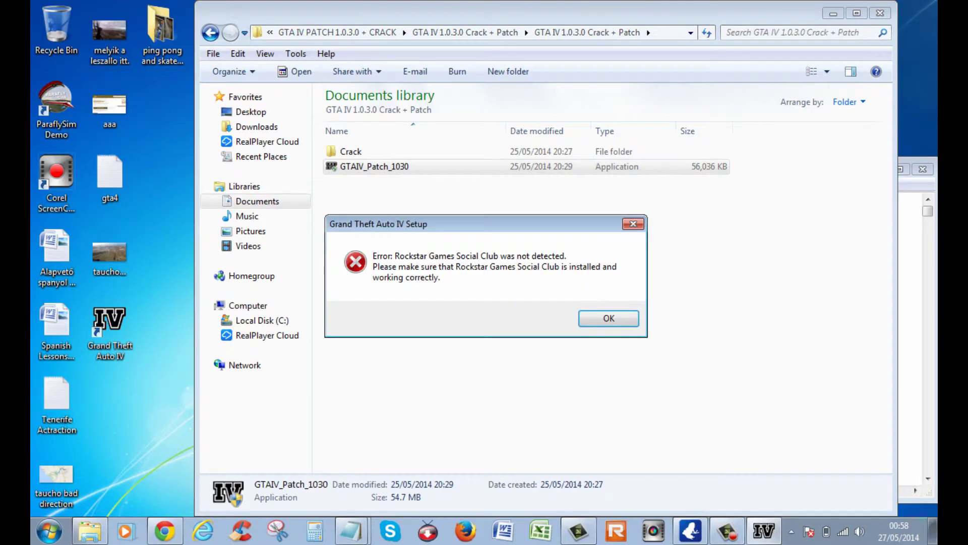
key(Return)
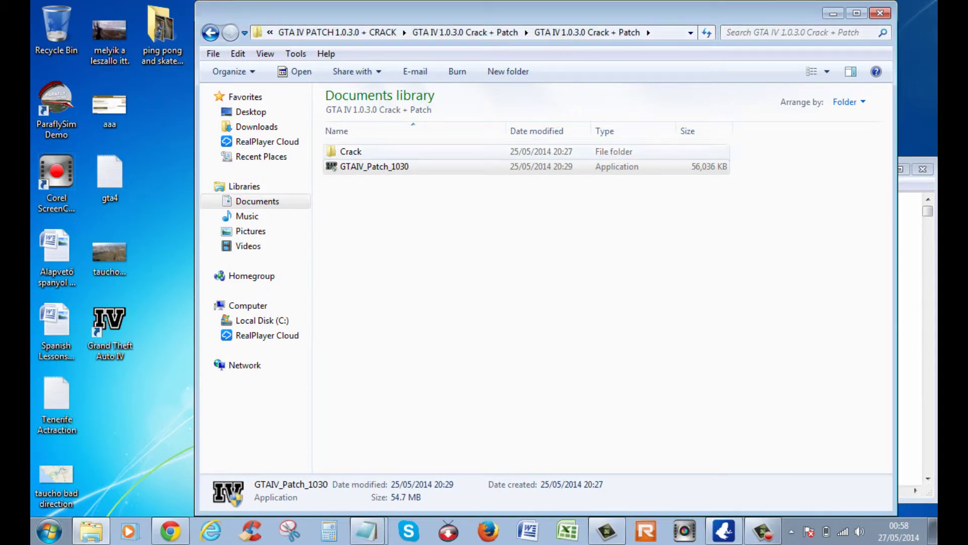
Step: Copy the files 1911.dll, LaunchGTAIV and xlive.dll from the Crack folder
double_click(350, 151)
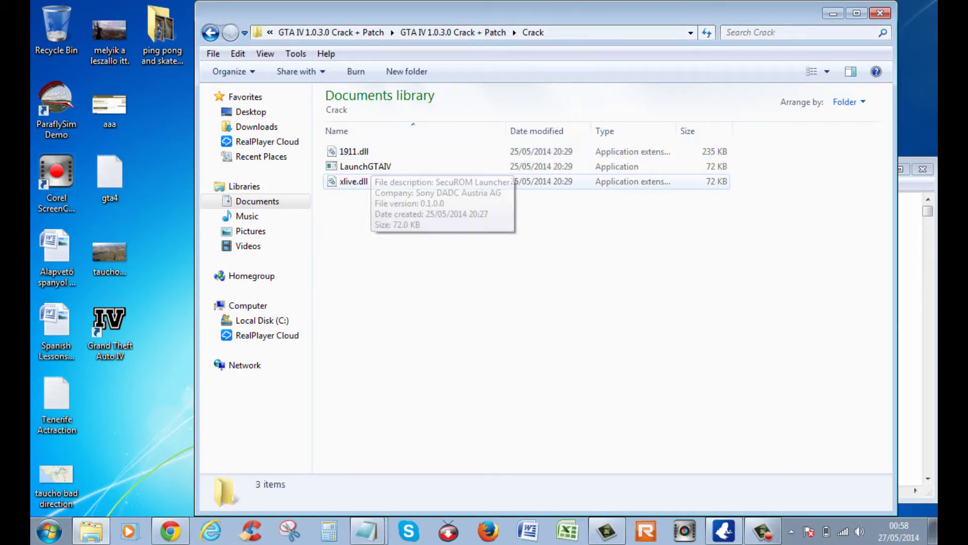
key(ctrl+a)
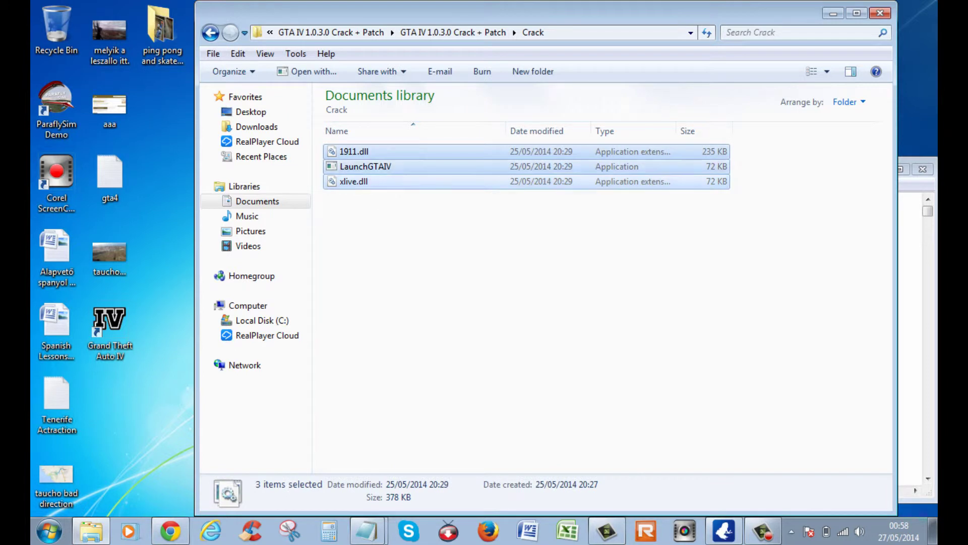
right_click(398, 170)
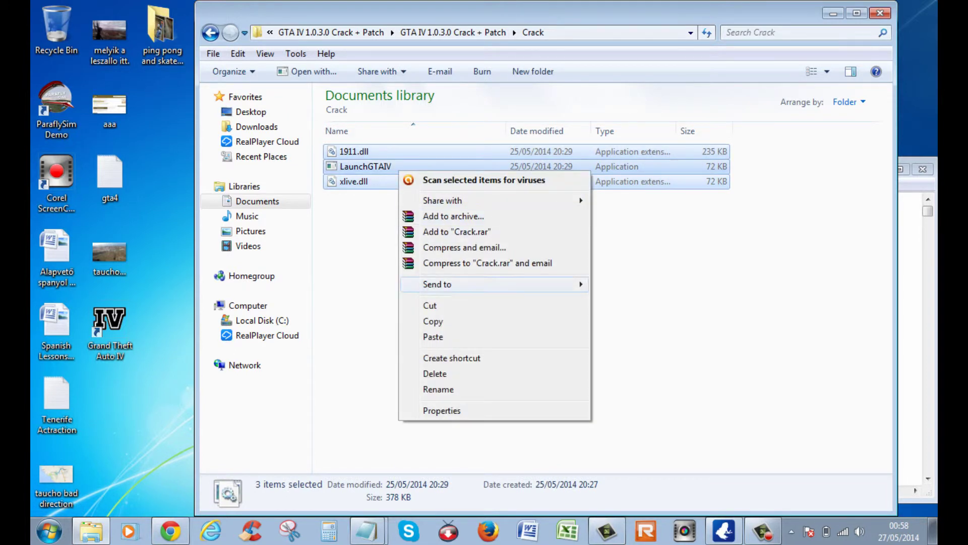
click(433, 321)
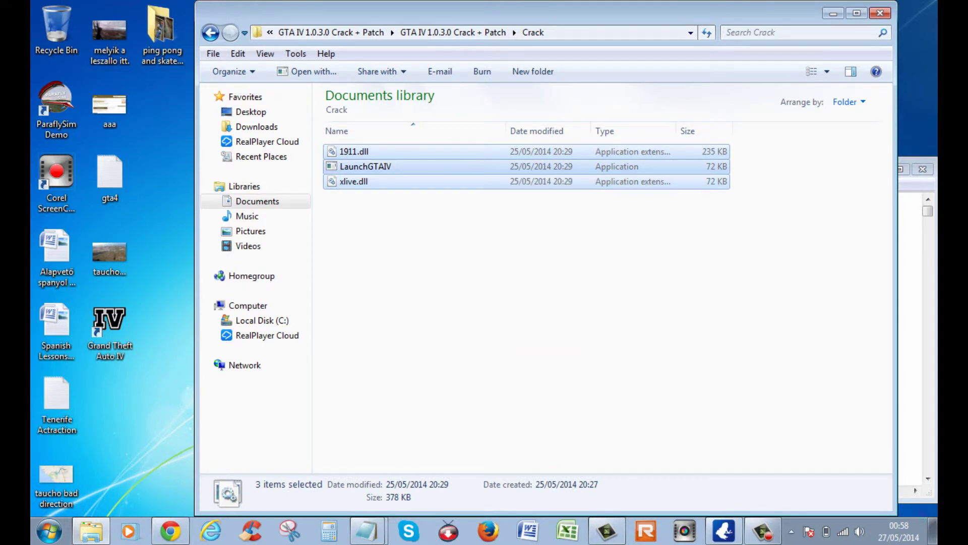
Step: Open the game's installation folder at C:\Program Files (x86)\Rockstar Games\Grand Theft Auto IV in a second Explorer window
click(48, 531)
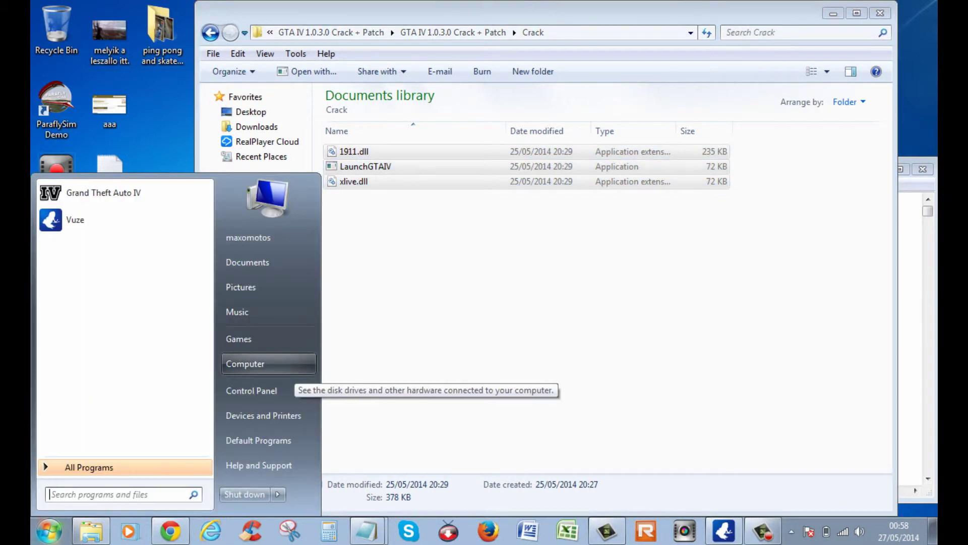
click(290, 366)
double_click(394, 157)
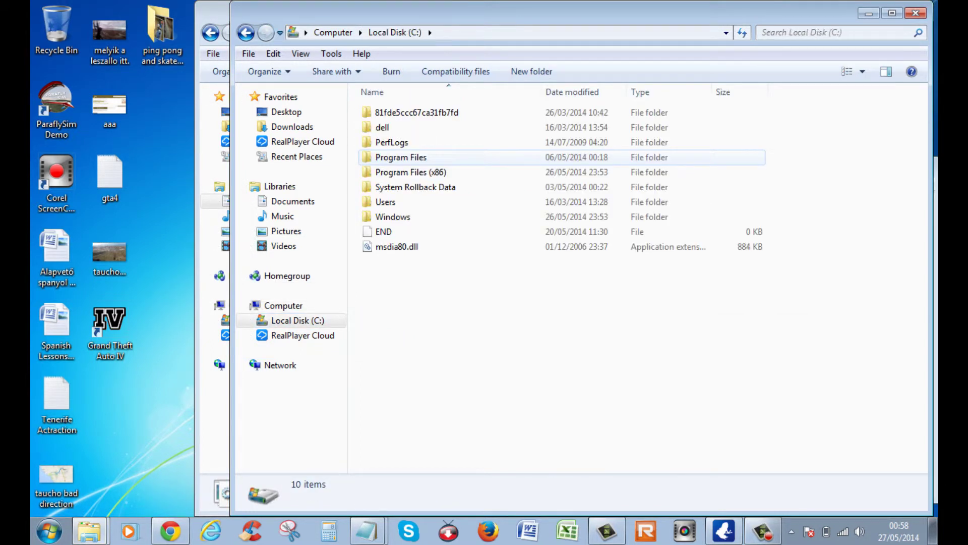
click(401, 157)
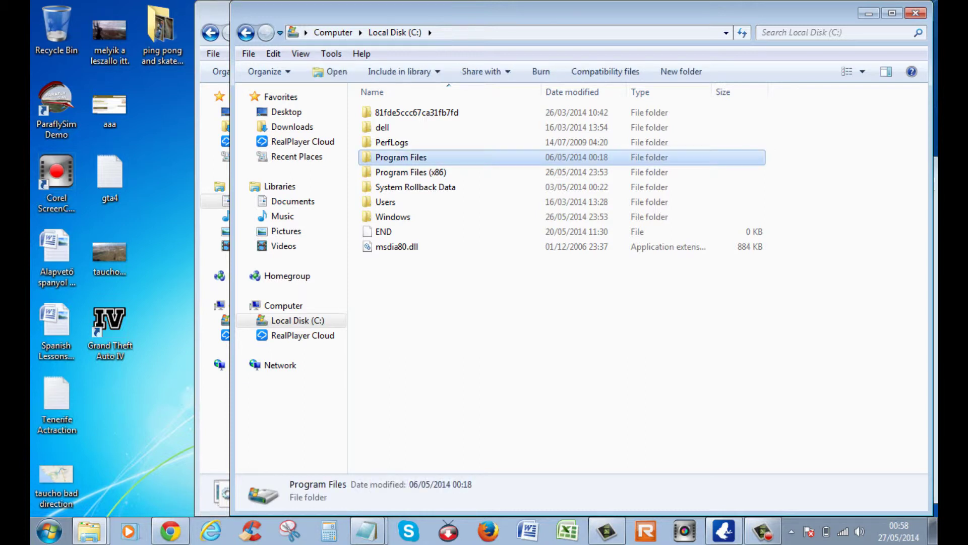
double_click(411, 172)
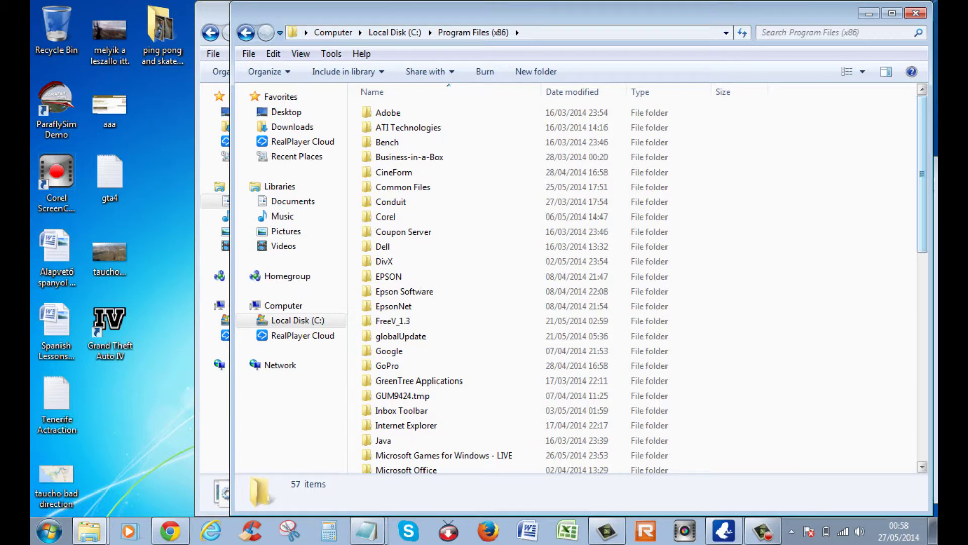
drag(922, 174, 922, 322)
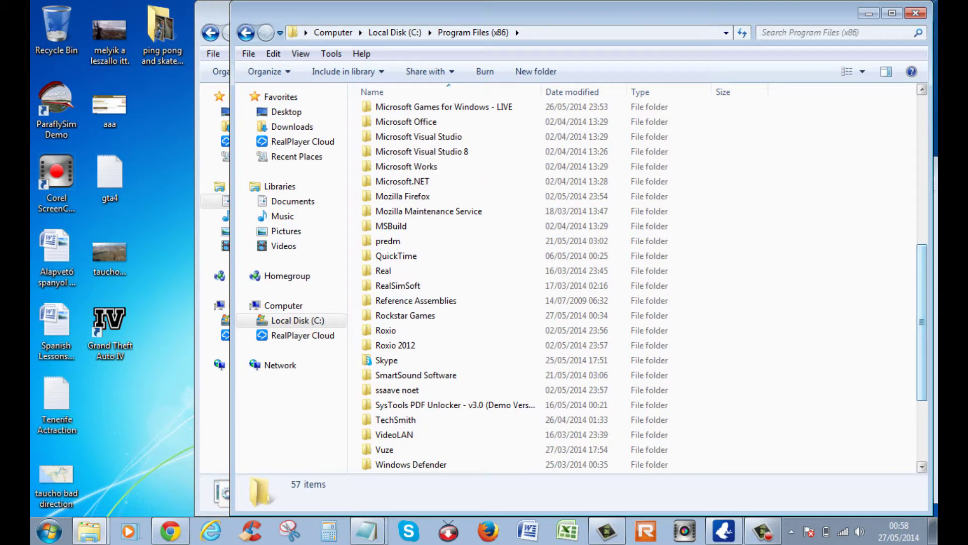
double_click(405, 315)
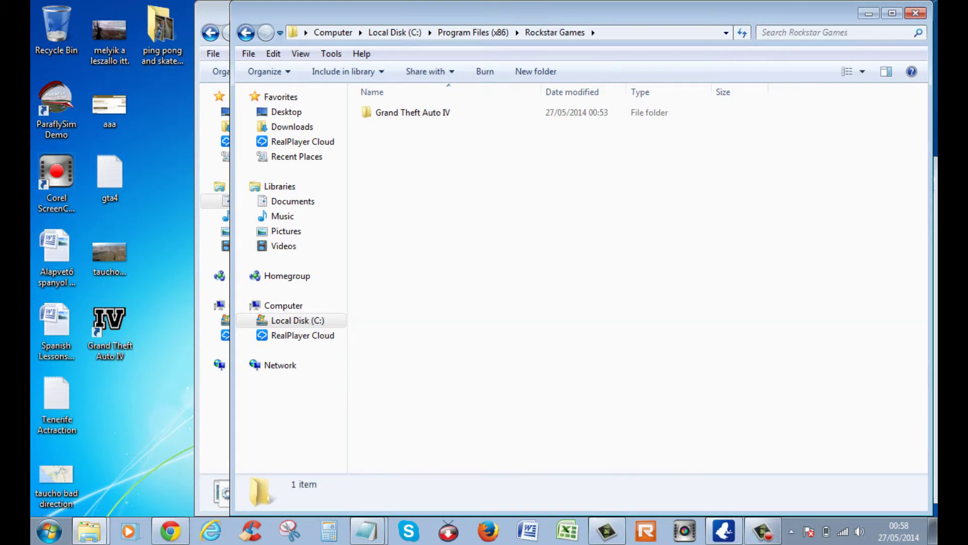
double_click(408, 113)
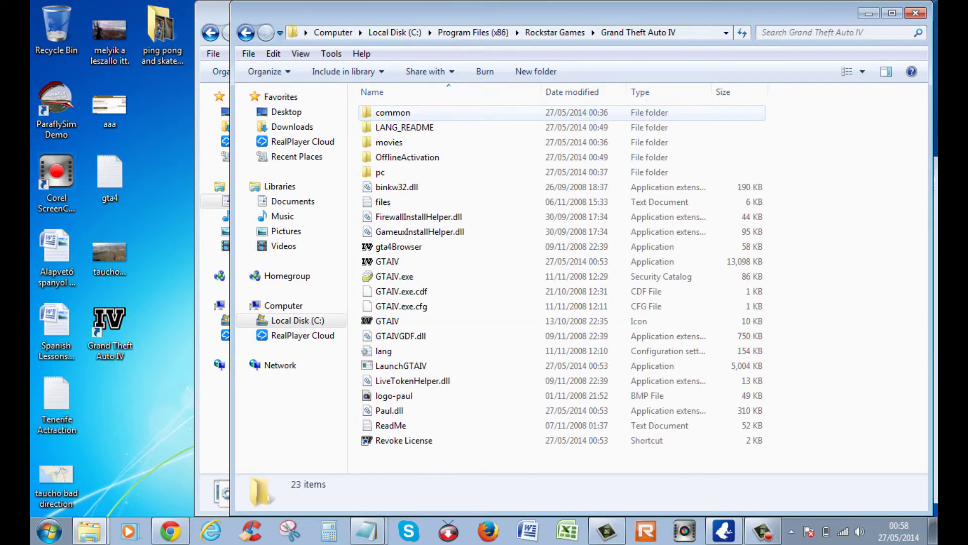
Step: Paste the copied files into the Grand Theft Auto IV folder, granting administrator permission for all current items
right_click(746, 267)
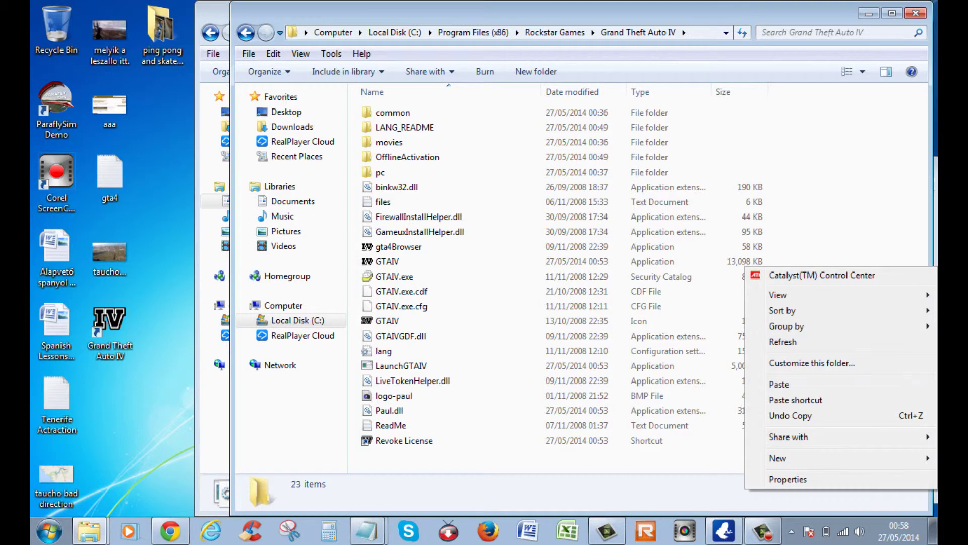
click(779, 384)
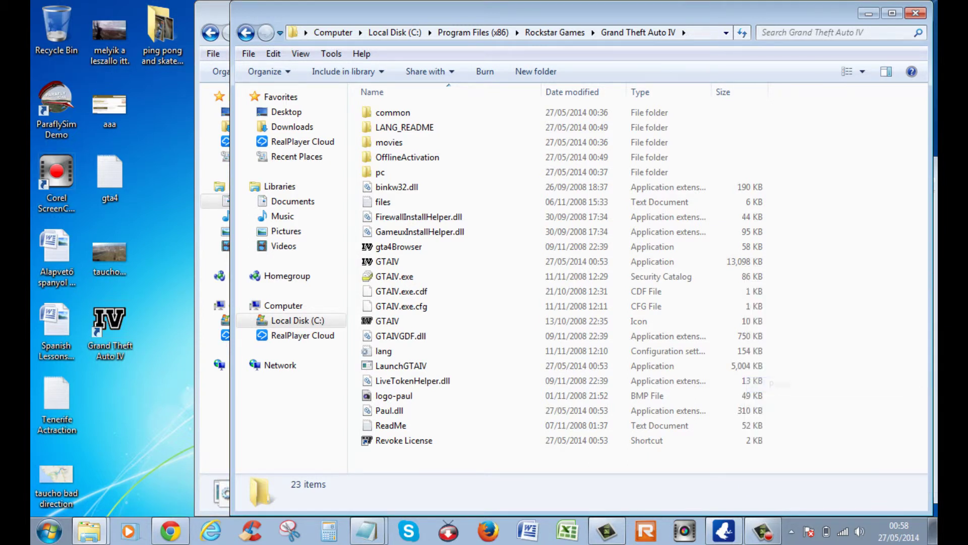
click(484, 190)
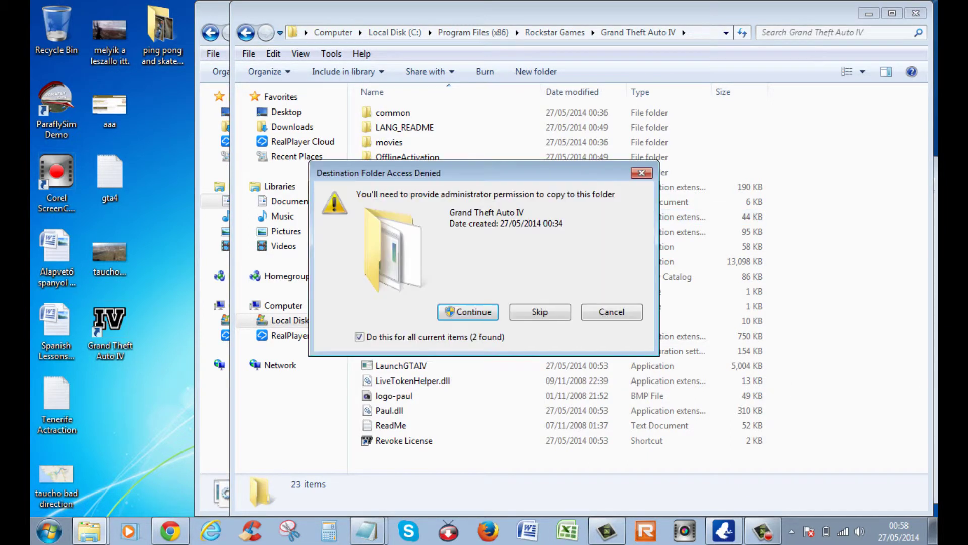
click(468, 312)
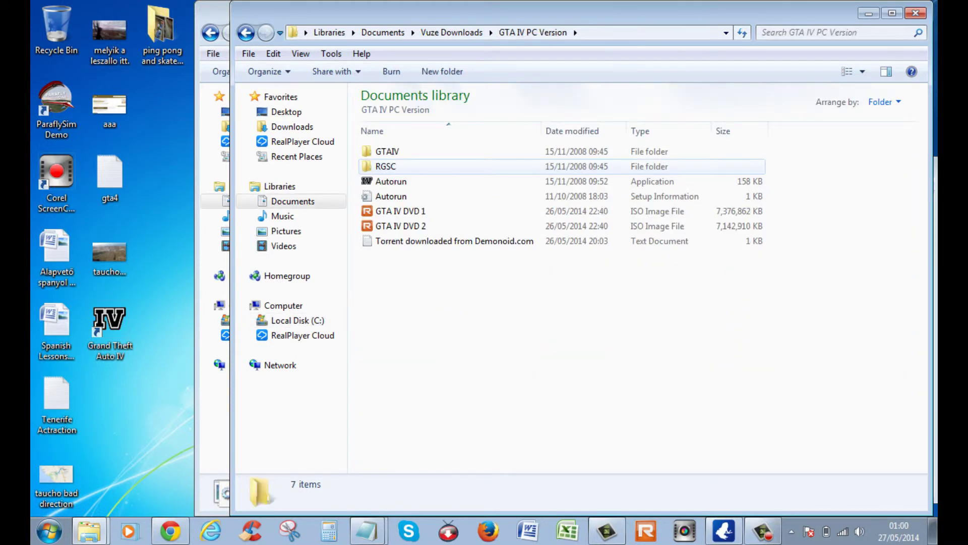
Step: Run the setup application from the RGSC folder of GTA IV PC Version with English as the installation language
double_click(385, 166)
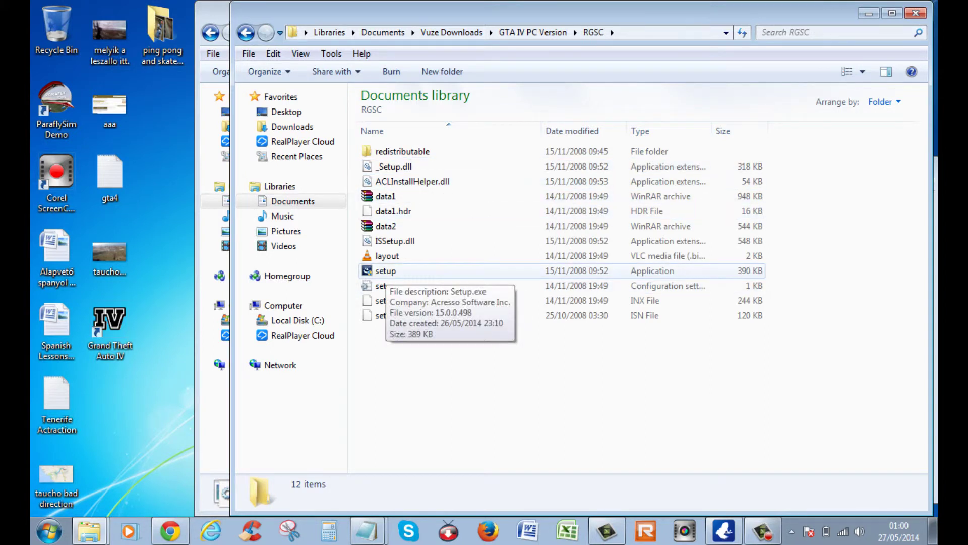
click(386, 271)
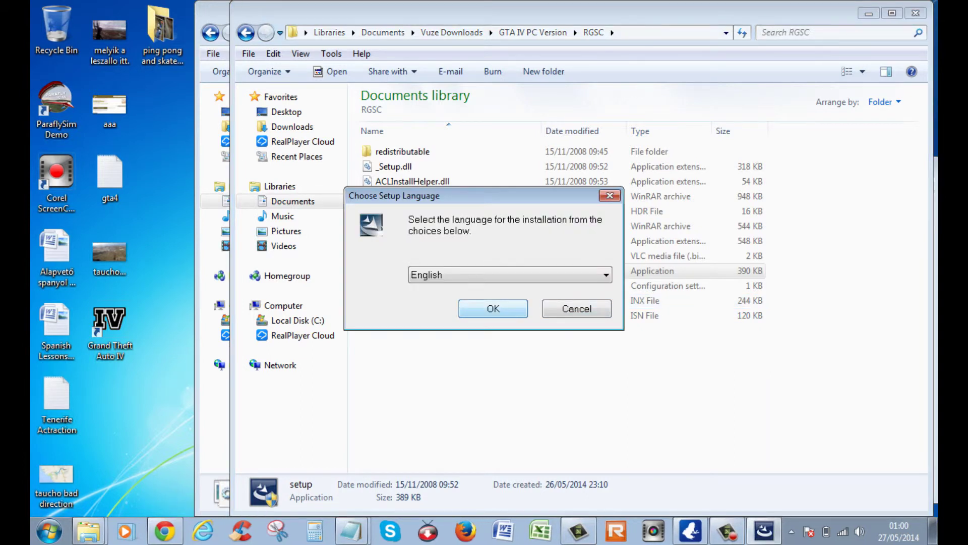
key(Return)
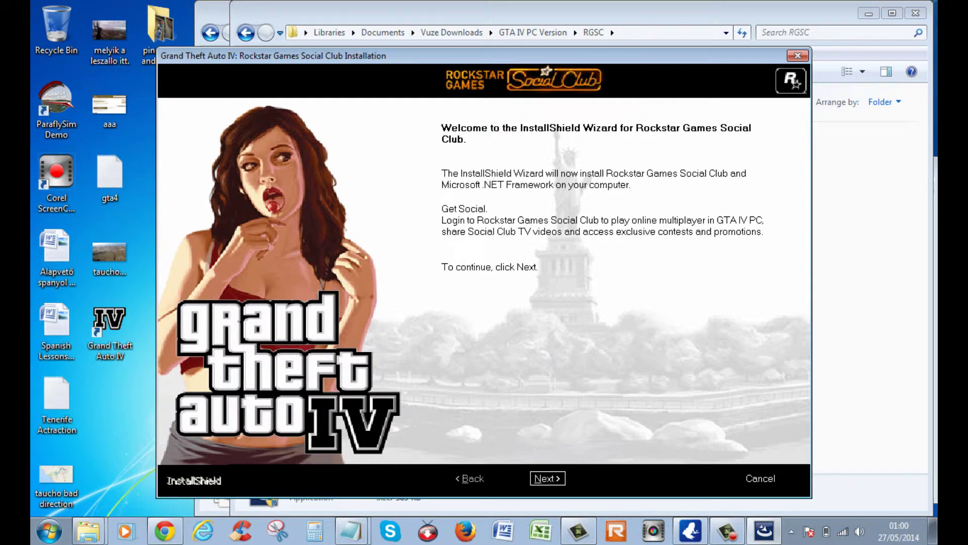
Step: Accept the licence agreement and install Rockstar Games Social Club in C:\Program Files (x86)\Rockstar Games
key(Return)
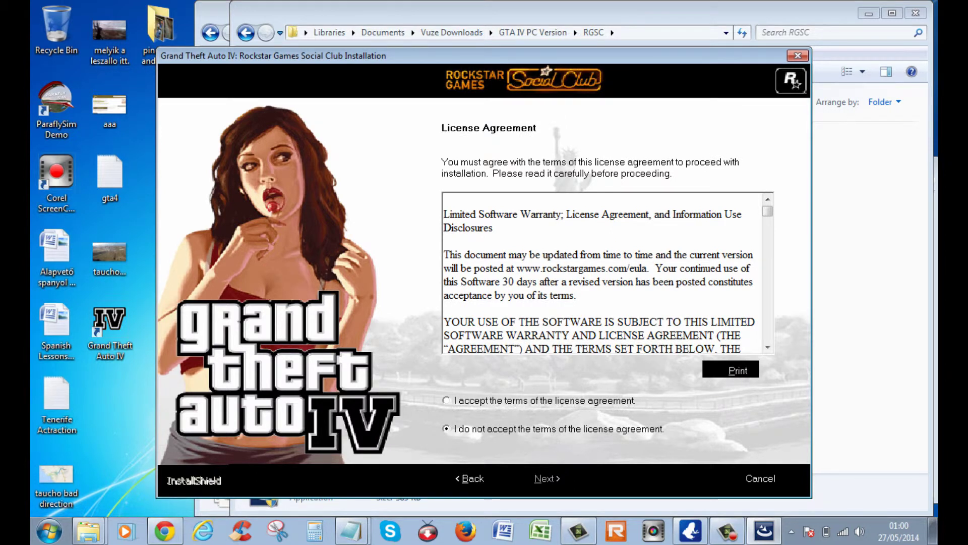
click(447, 400)
key(Return)
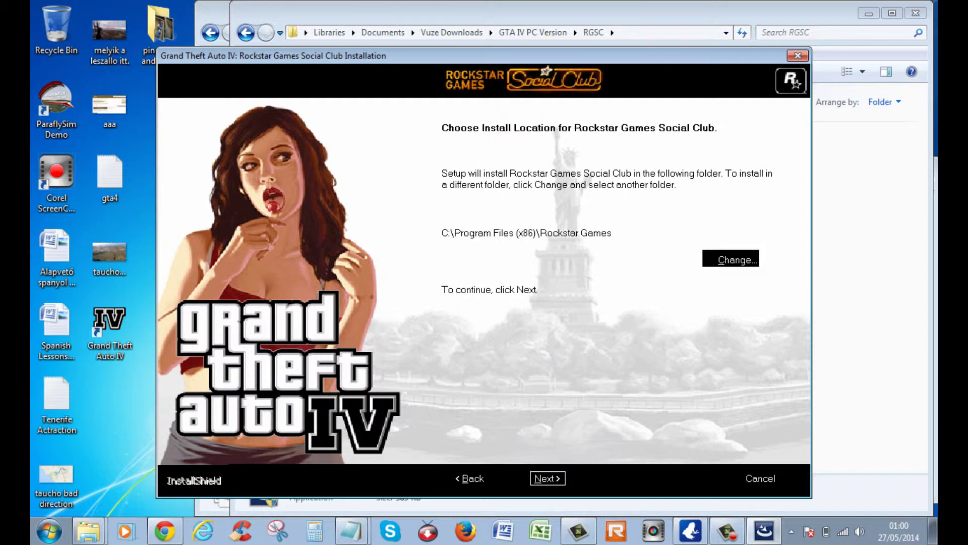
key(Return)
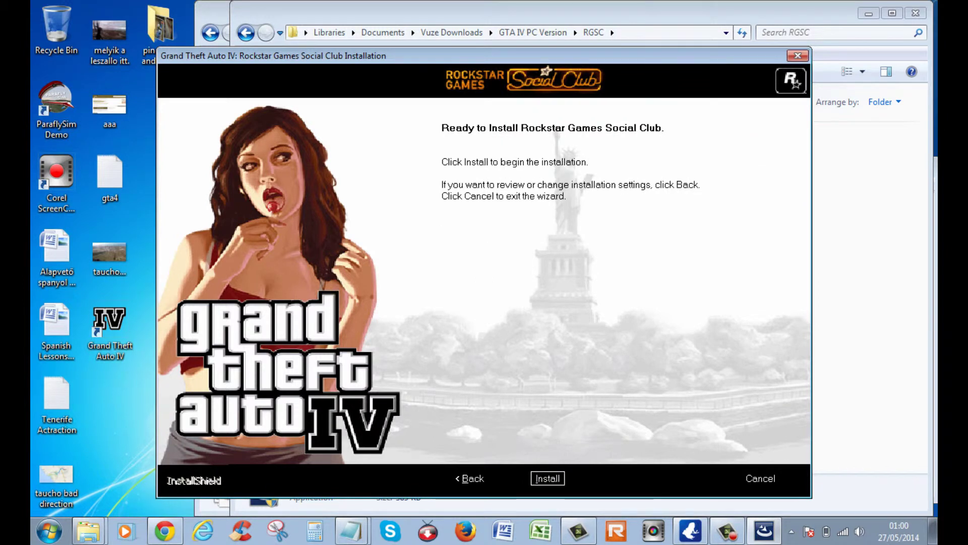
key(Return)
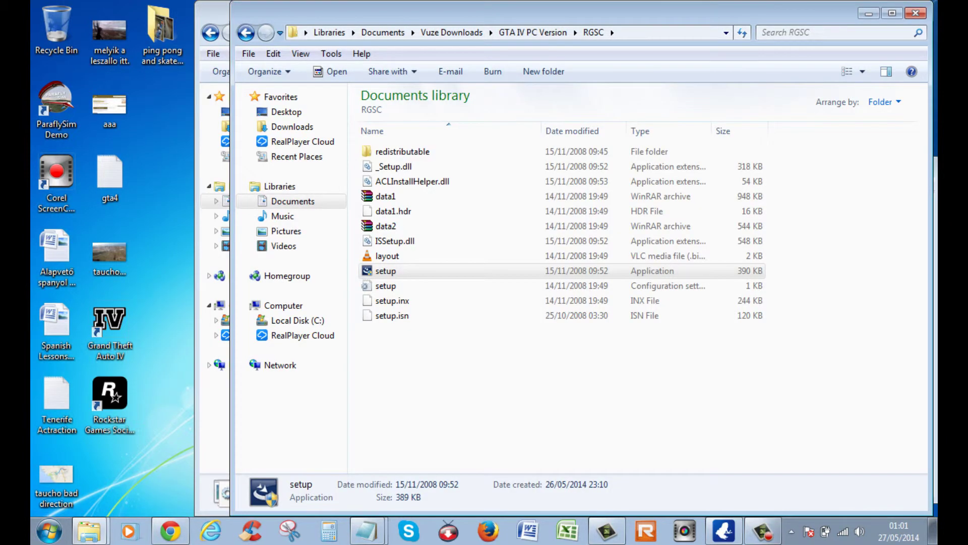
Step: Run GTAIV_Patch_1030 as administrator from the GTA IV 1.0.3.0 Crack + Patch folder
click(215, 403)
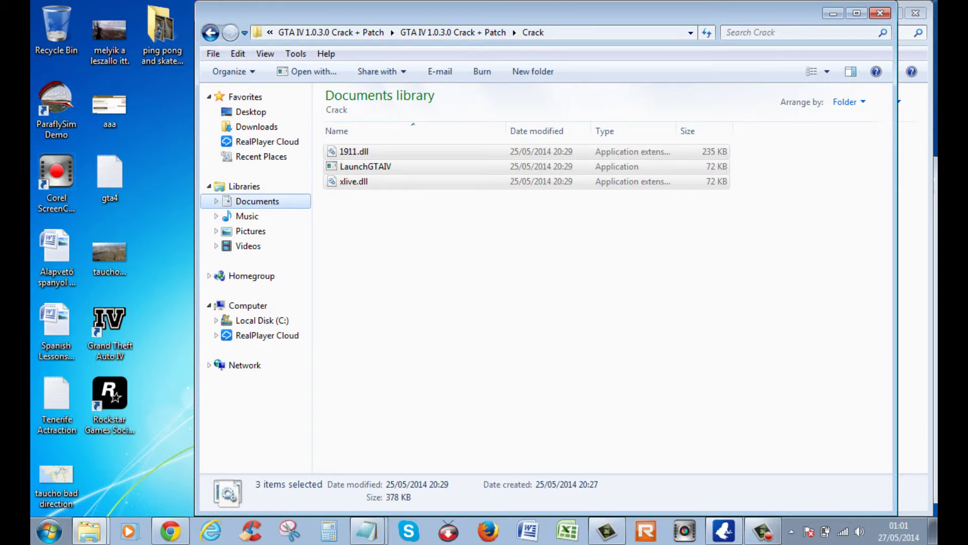
click(210, 33)
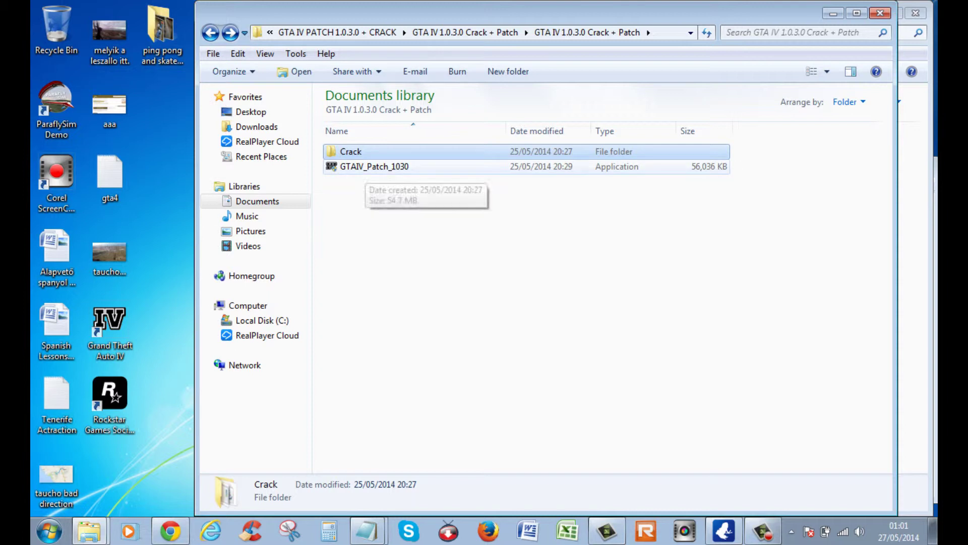
right_click(365, 168)
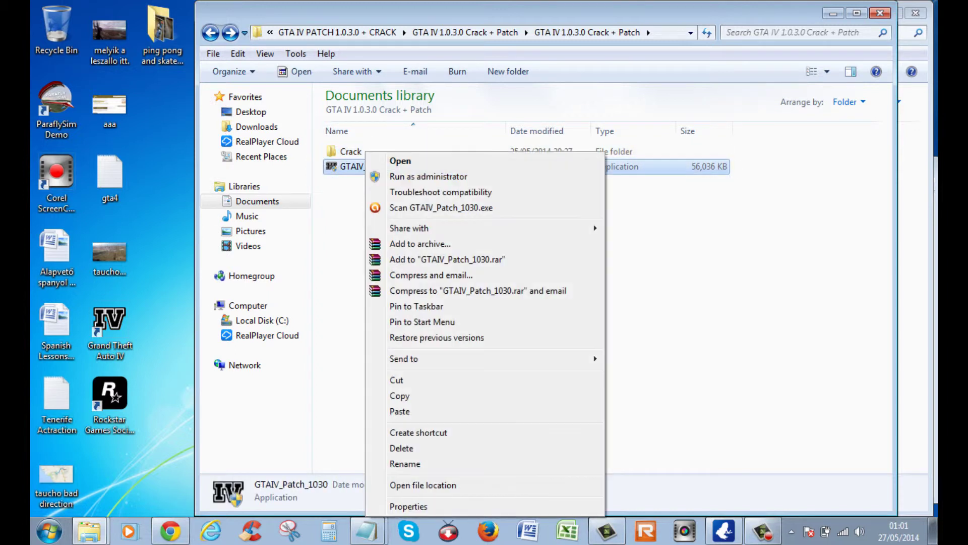
click(428, 176)
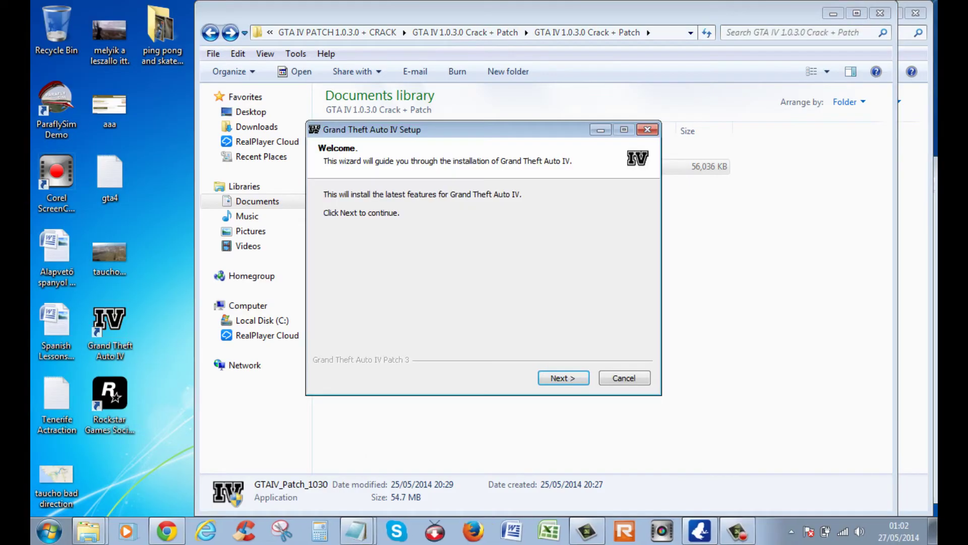
Step: Accept the licence terms, install Grand Theft Auto IV Patch 3 and close the finished setup wizard
key(XF86AudioMute)
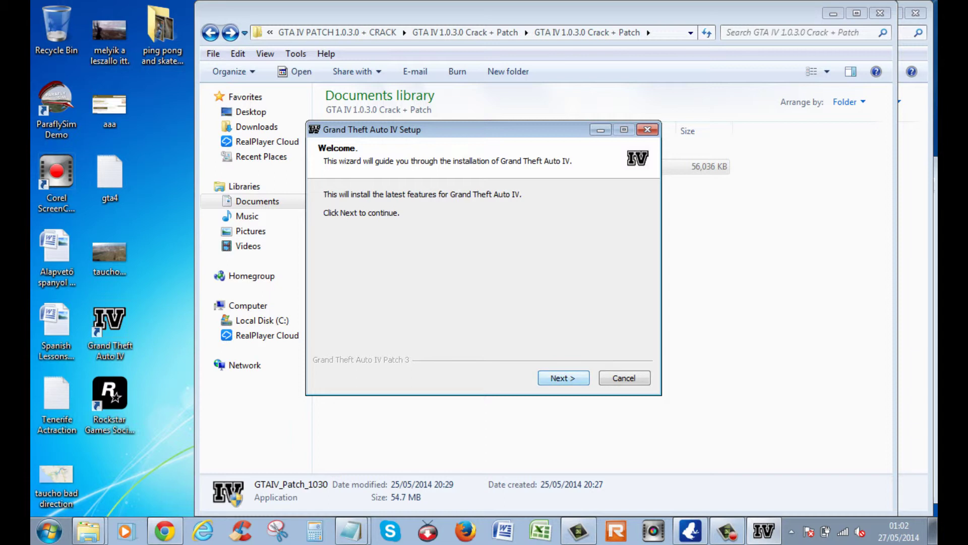
key(Return)
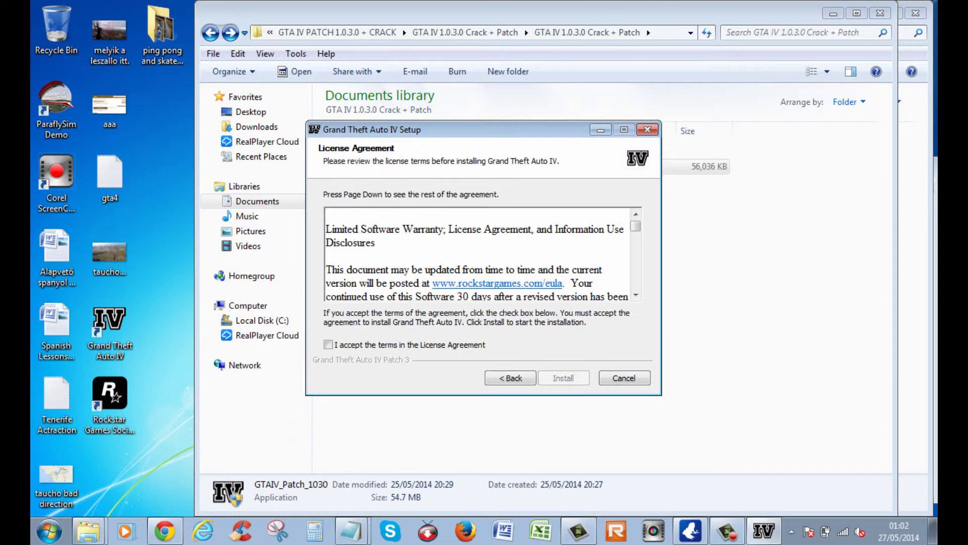
key(space)
key(Return)
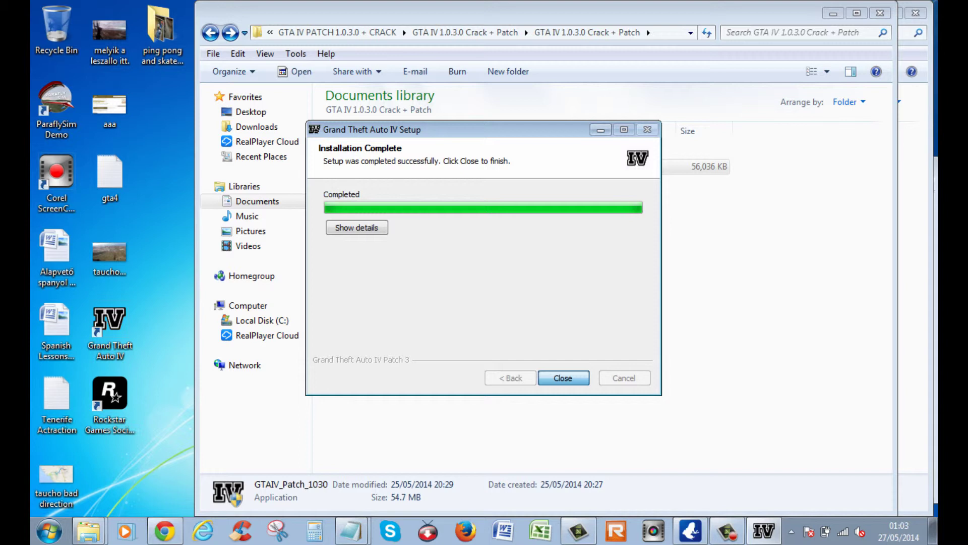
click(563, 378)
click(563, 376)
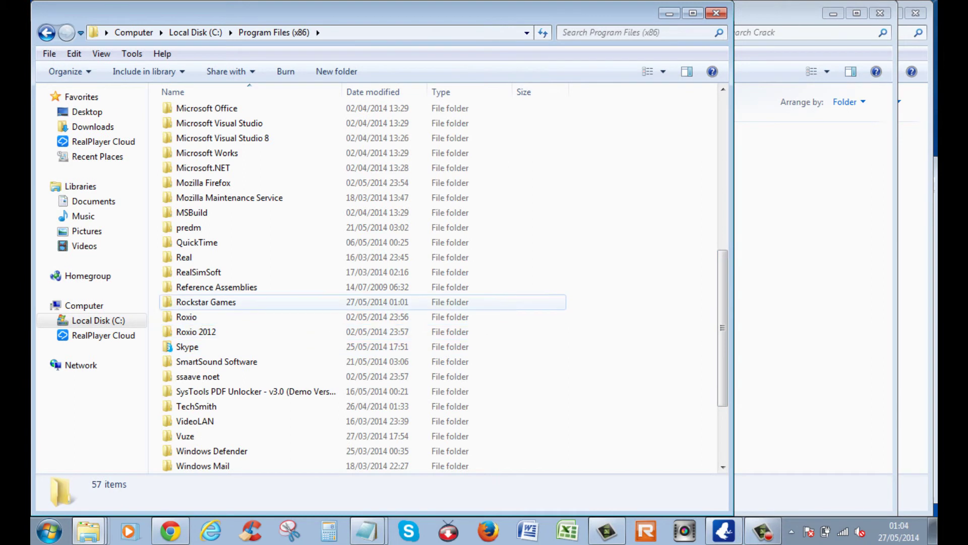
Step: Start the LaunchGTAIV application from the Rockstar Games\Grand Theft Auto IV folder in Program Files (x86)
double_click(212, 302)
double_click(212, 112)
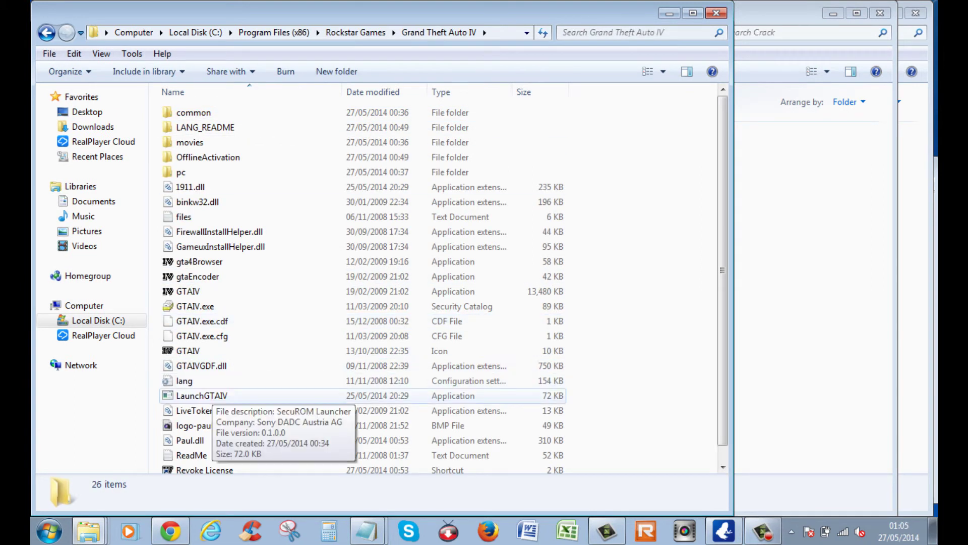
double_click(202, 395)
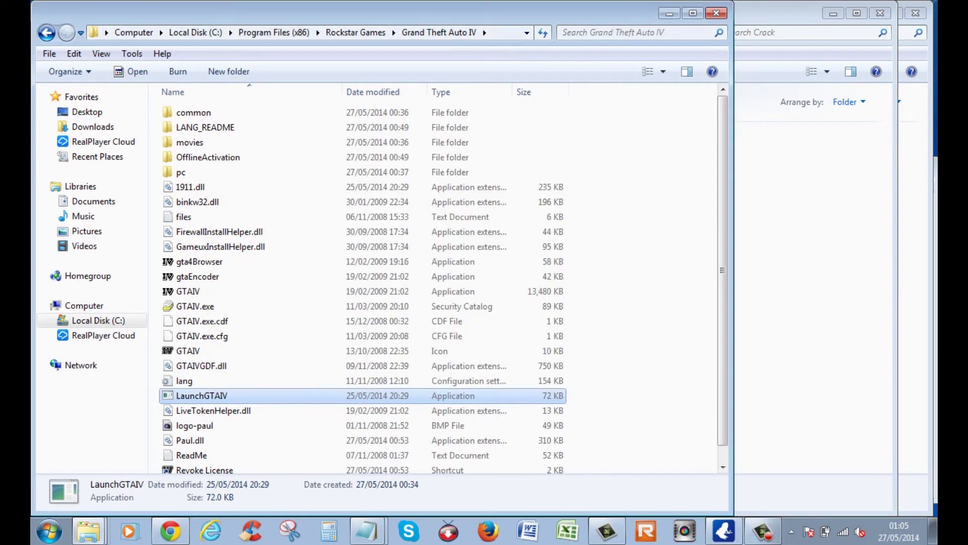